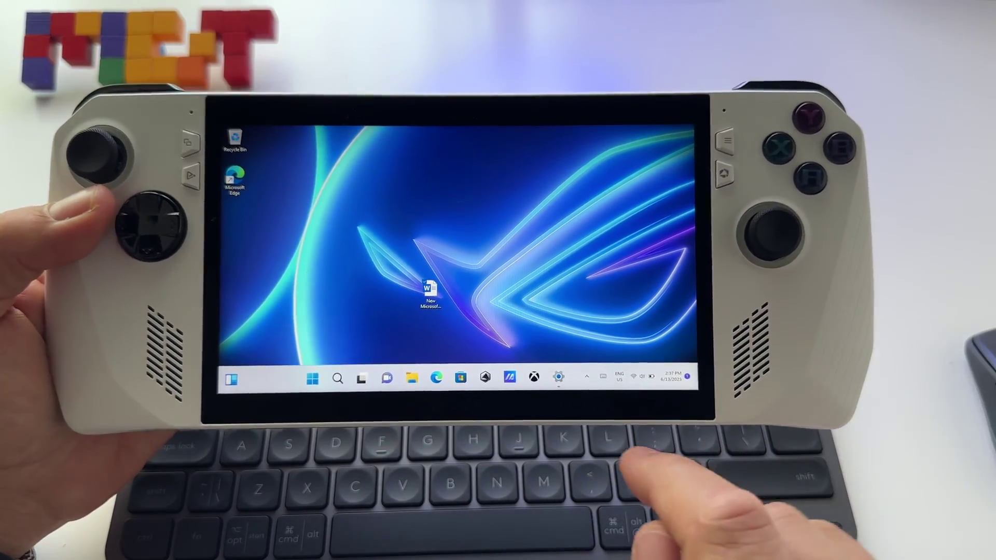
Start a Bluetooth device scan from the tray's Bluetooth options, finding MX Anywhere 3.
{"action": "left_click", "coordinate": [583, 371]}
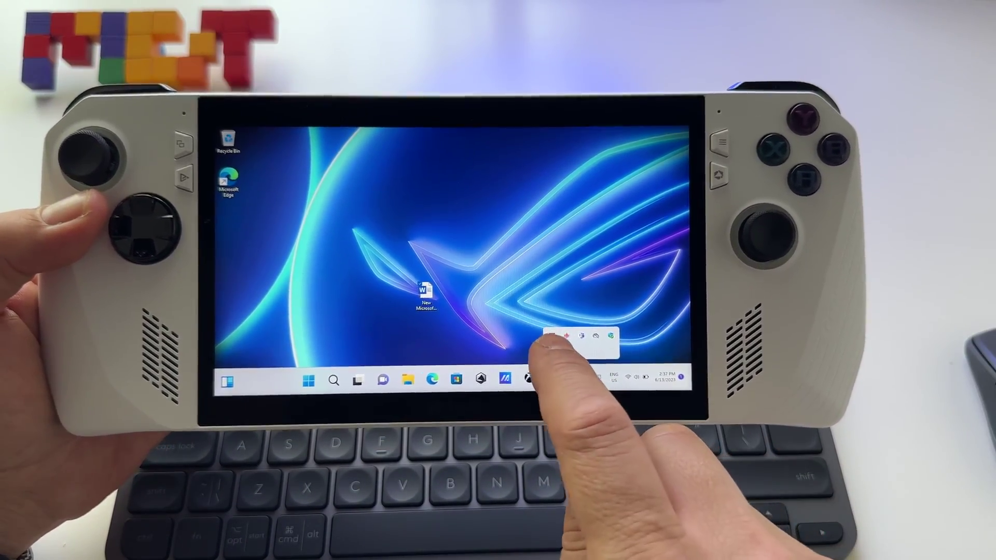
{"action": "key", "text": "shift+F10"}
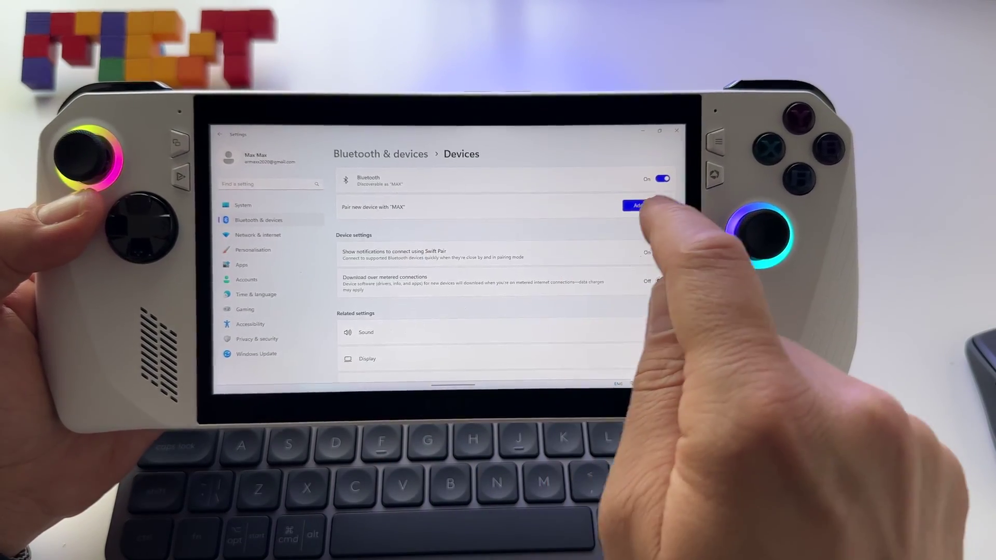
{"action": "left_click", "coordinate": [639, 206]}
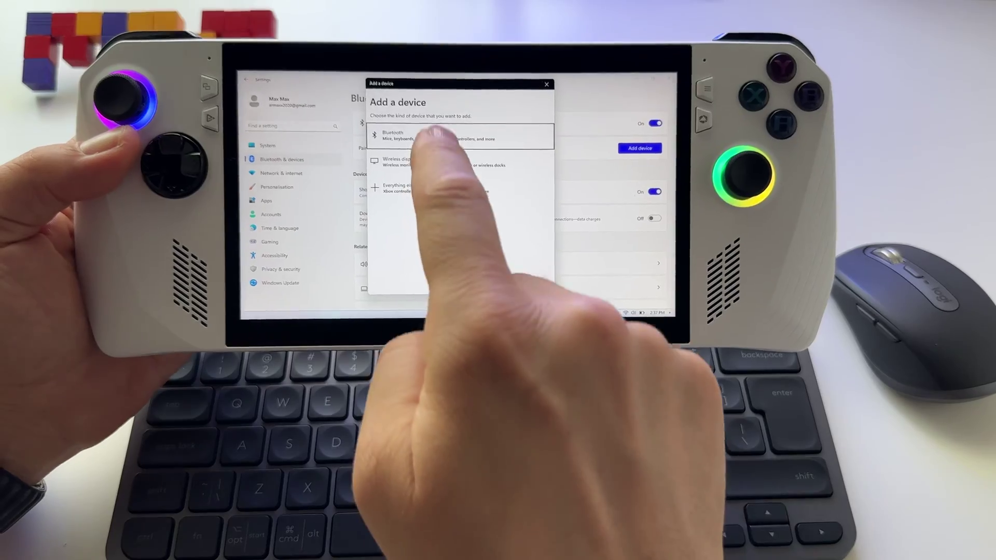
{"action": "left_click", "coordinate": [436, 135]}
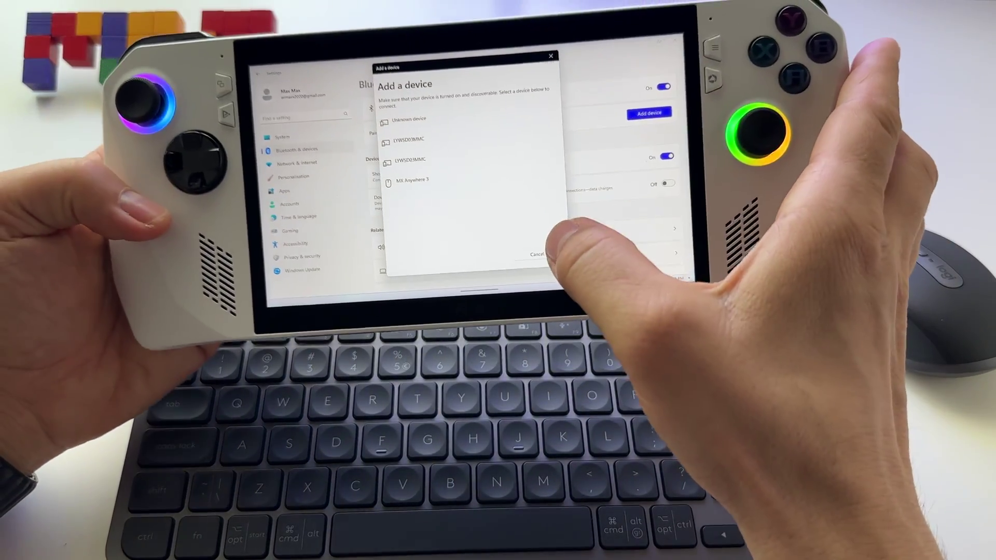
Restart the Bluetooth scan and pair the MX Anywhere 3 mouse.
{"action": "left_click", "coordinate": [537, 254]}
{"action": "left_click", "coordinate": [650, 113]}
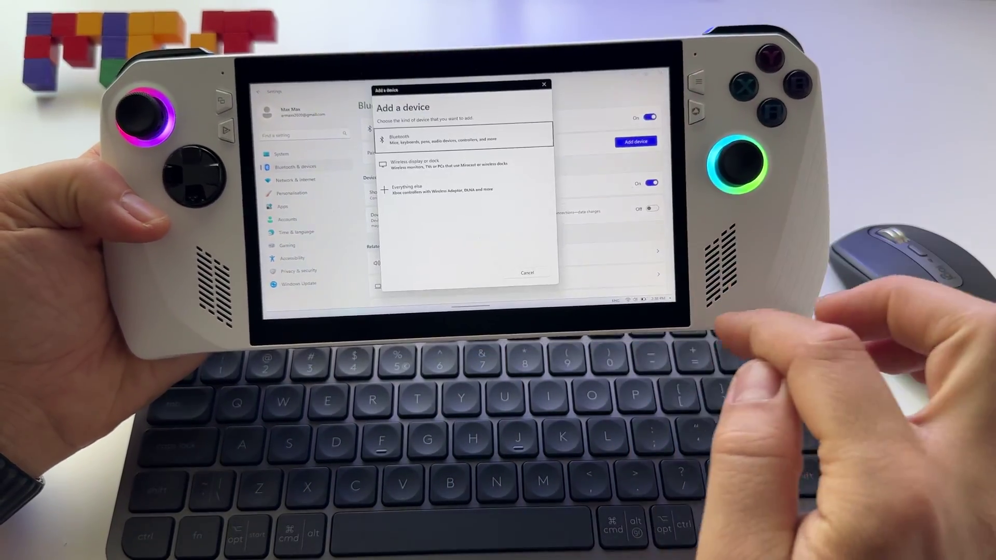
{"action": "left_click", "coordinate": [437, 138]}
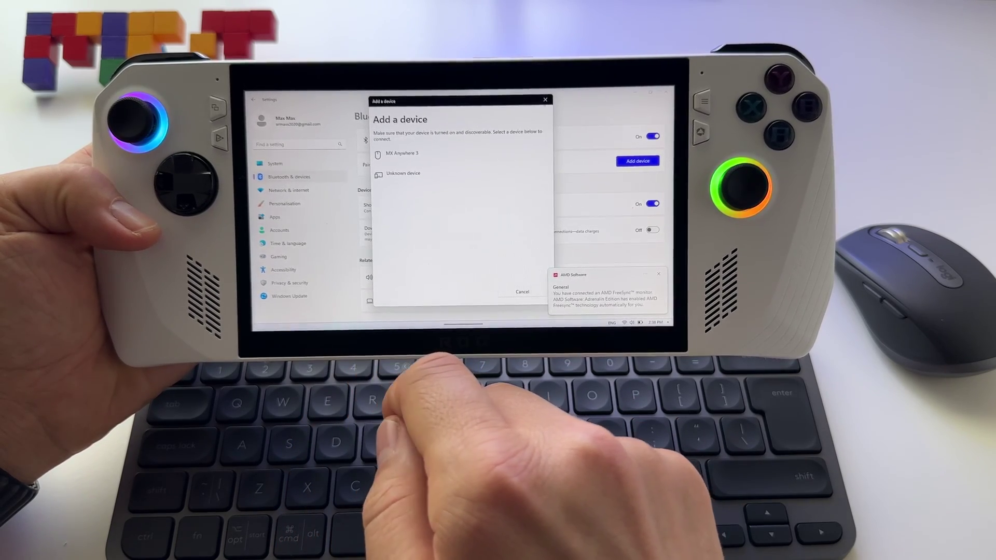
{"action": "left_click", "coordinate": [403, 154]}
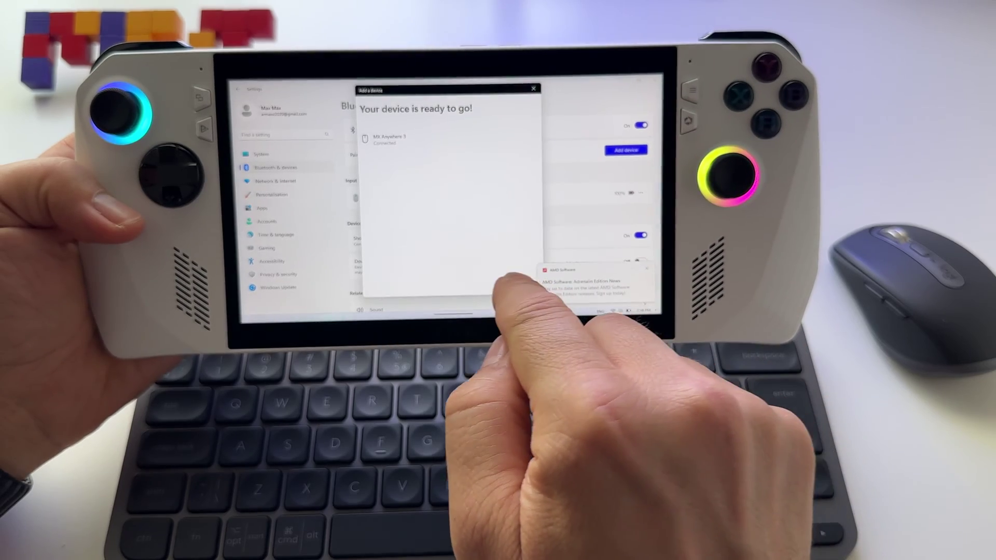
Close the finished pairing dialog and install the Logitech Options+ software.
{"action": "left_click", "coordinate": [509, 281]}
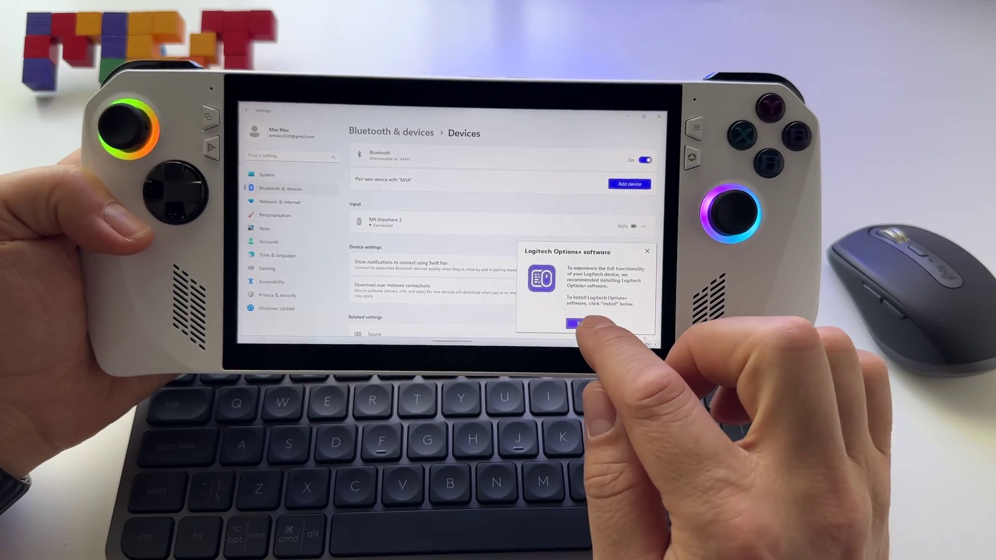
{"action": "left_click", "coordinate": [578, 324]}
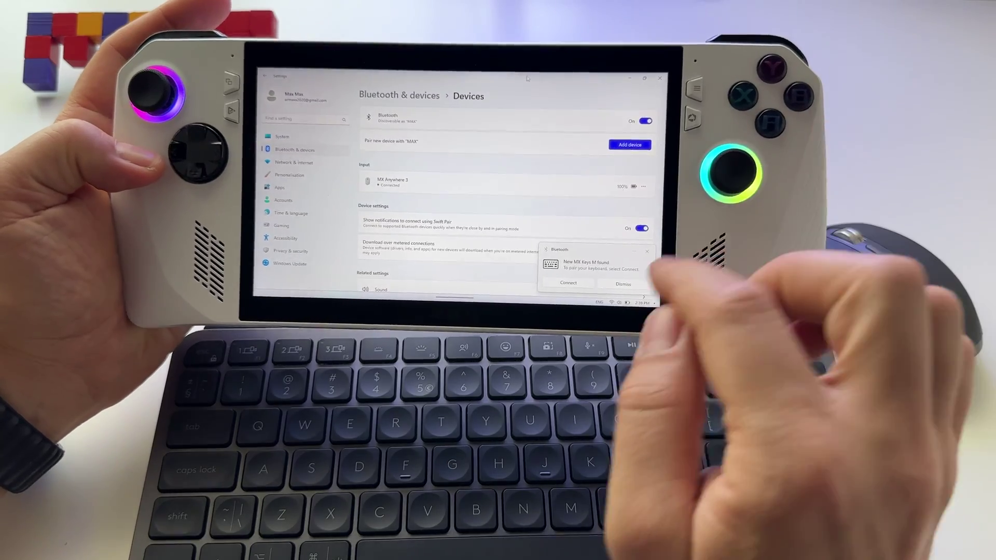
Connect the MX Keys Mini keyboard with its PIN and answer the Options+ data-sharing prompt.
{"action": "left_click", "coordinate": [568, 283]}
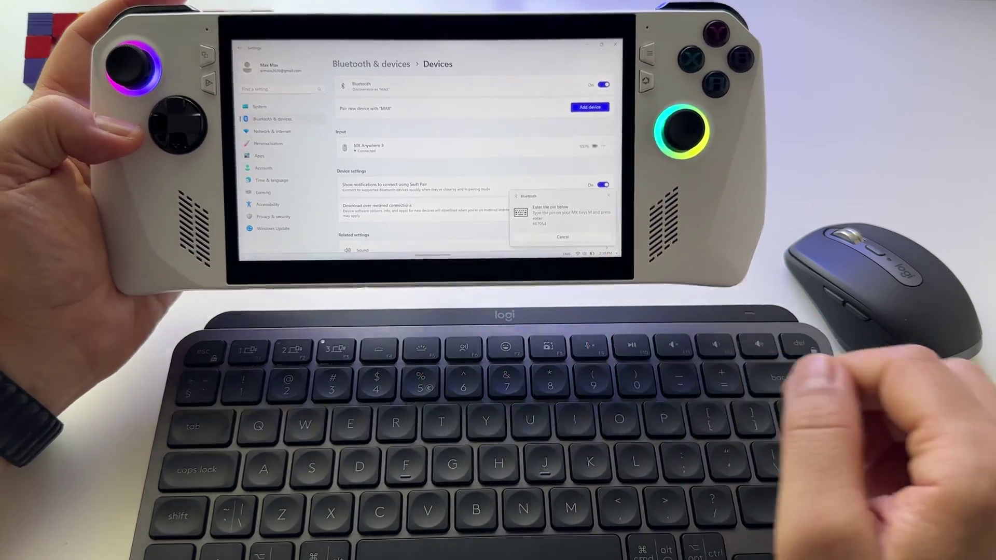
{"action": "key", "text": "Return"}
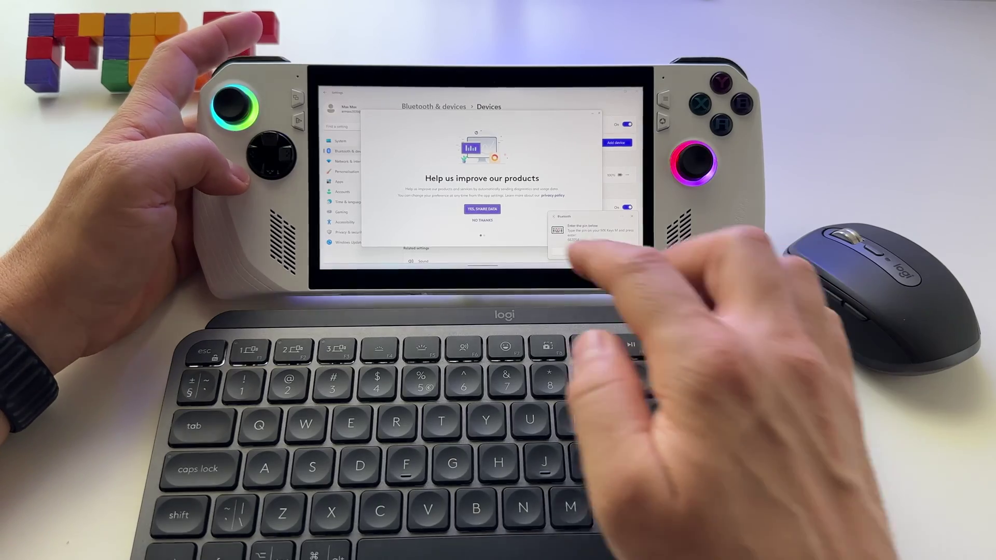
{"action": "left_click", "coordinate": [483, 208]}
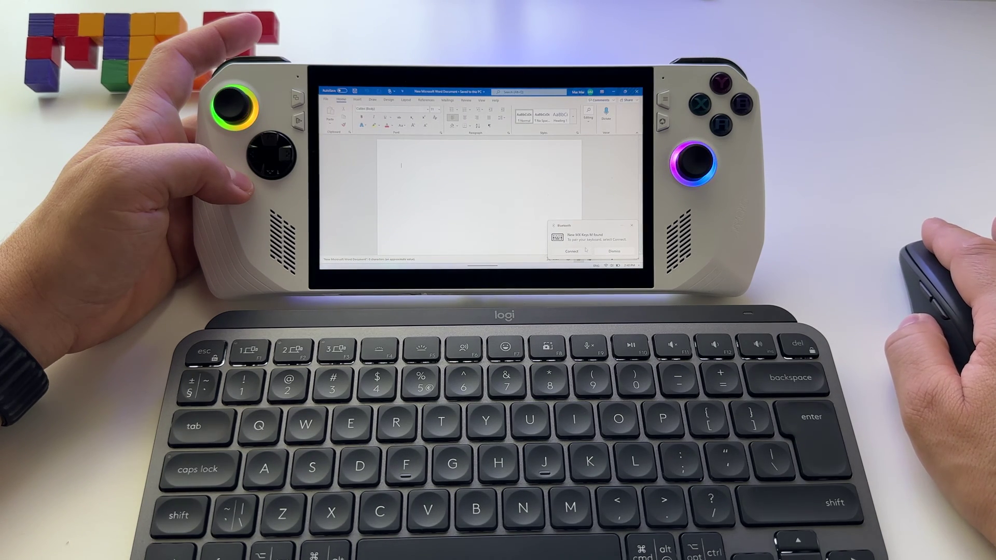
{"action": "left_click", "coordinate": [575, 250]}
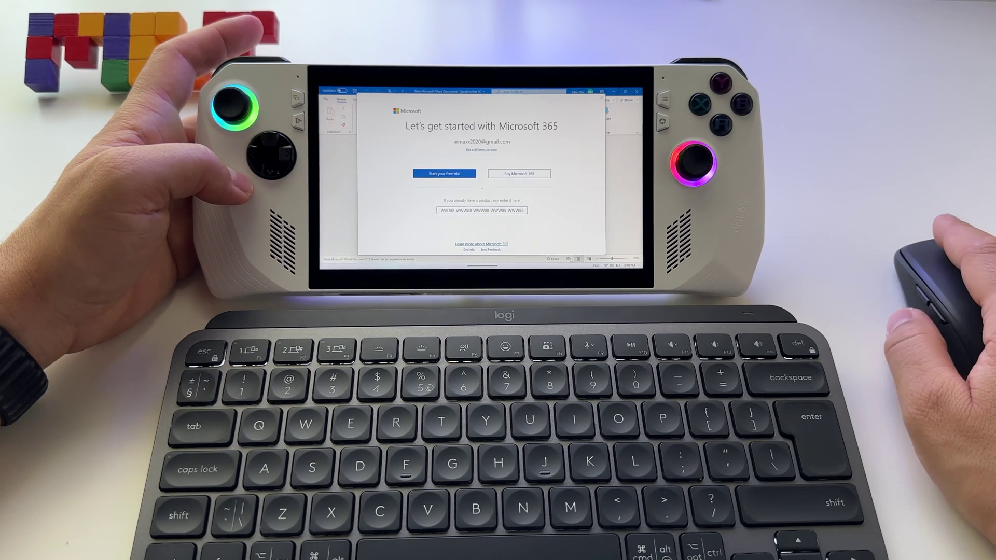
Dismiss the Microsoft 365 sign-up prompt over the blank Word document.
{"action": "left_click", "coordinate": [601, 98]}
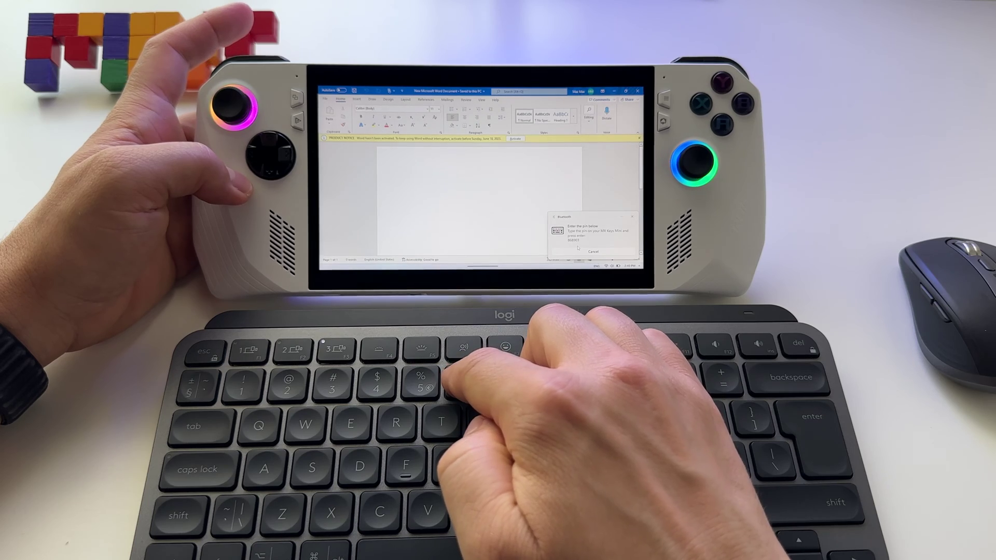
{"action": "type", "text": "8"}
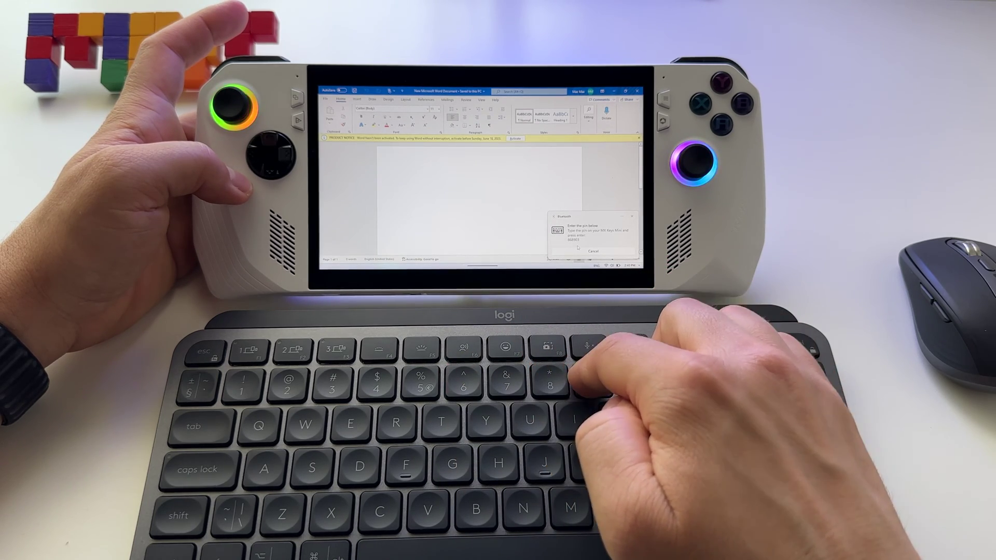
{"action": "type", "text": "90"}
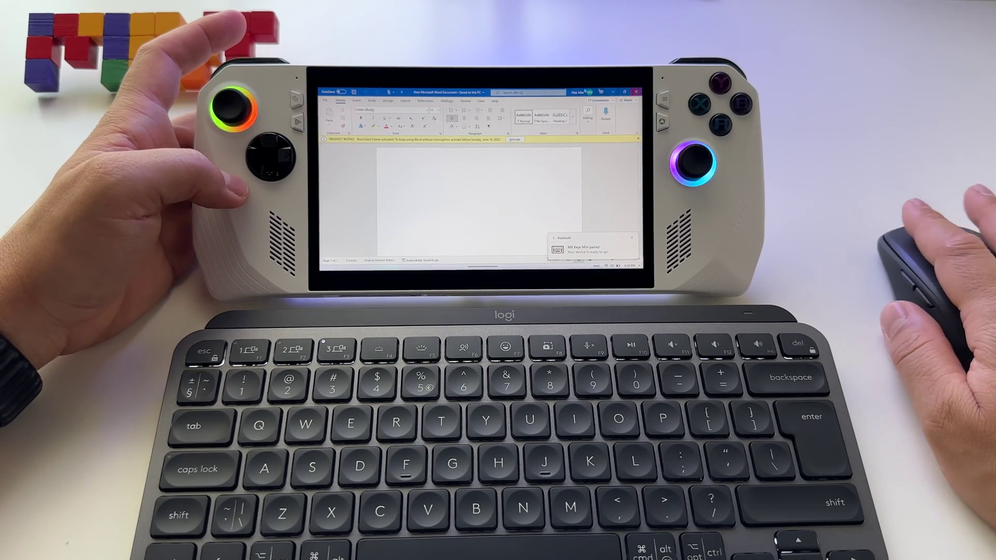
{"action": "type", "text": "a"}
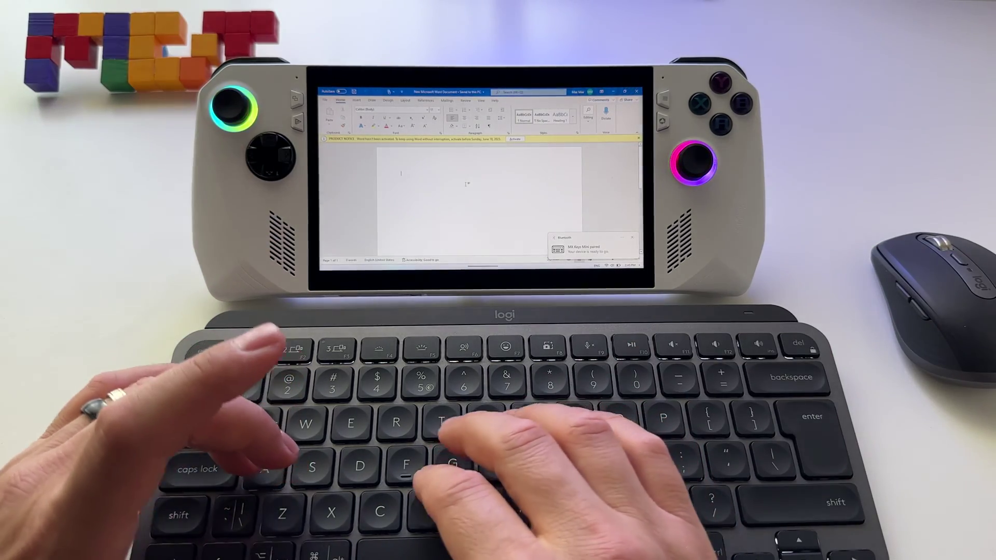
{"action": "type", "text": " €"}
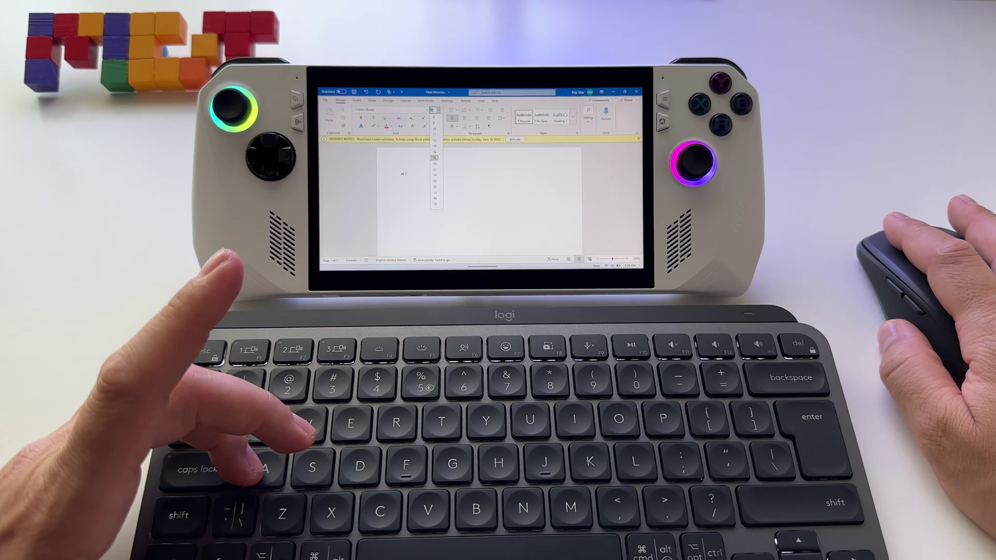
Erase the stray characters and leave 'at this point we have the devices connected.' typed.
{"action": "key", "text": "BackSpace"}
{"action": "key", "text": "BackSpace"}
{"action": "key", "text": "BackSpace"}
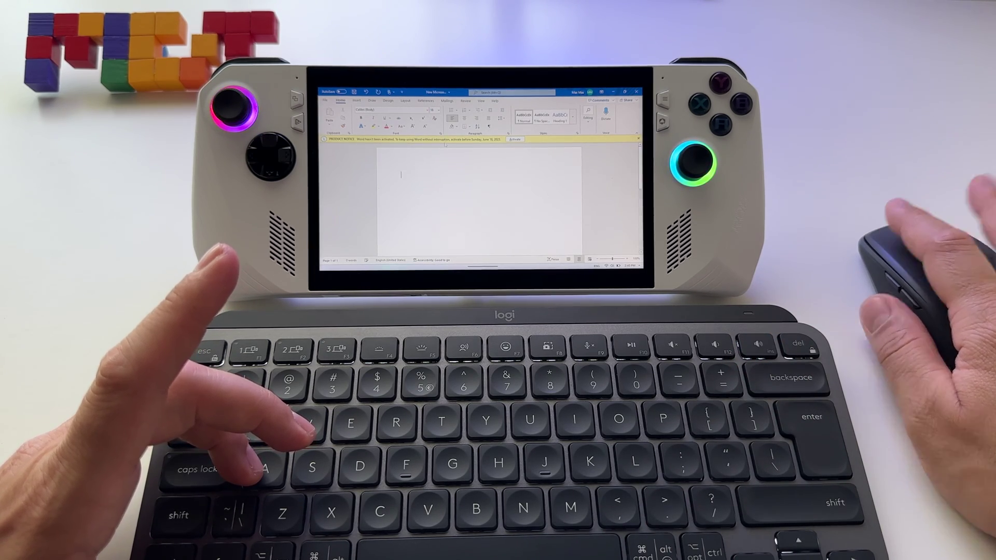
{"action": "type", "text": "at thi"}
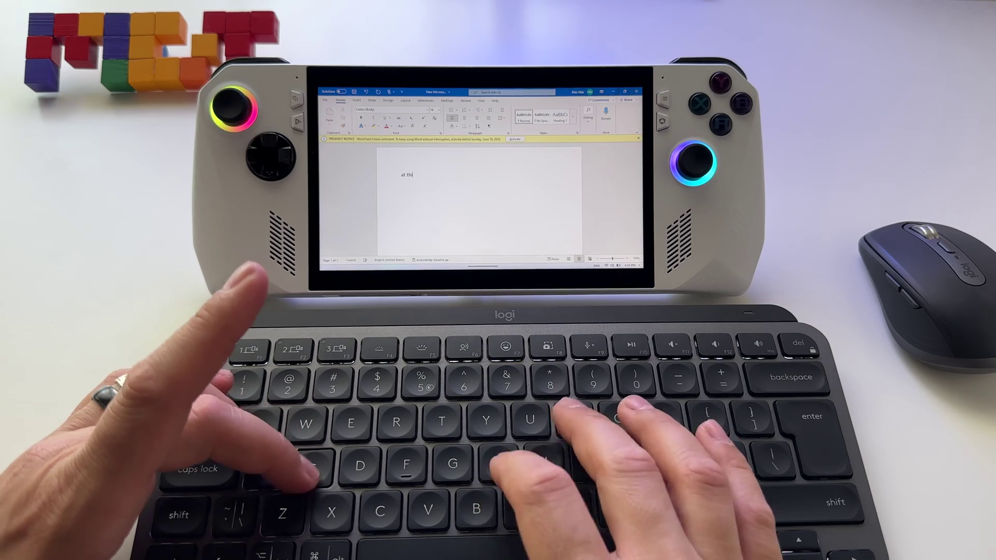
{"action": "type", "text": "s point we have "}
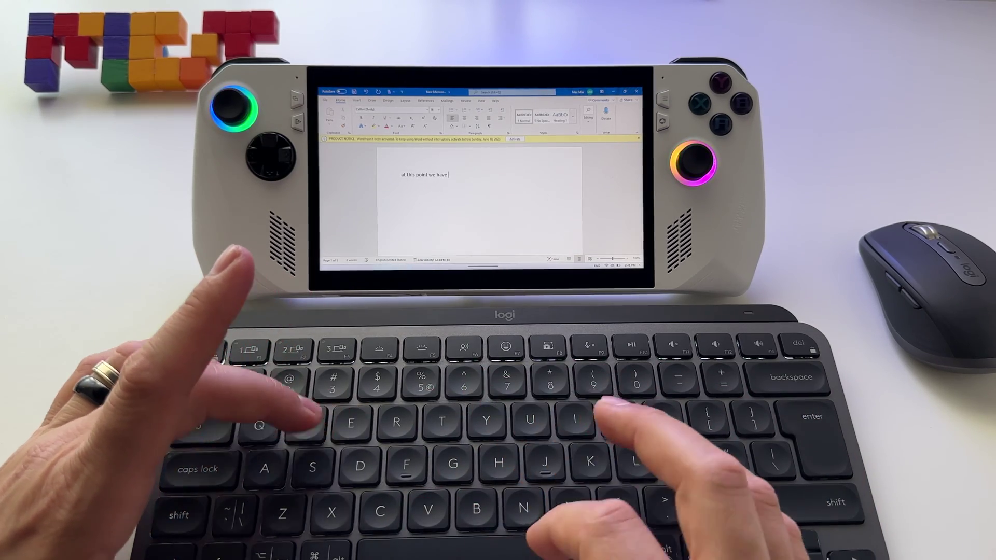
{"action": "type", "text": "the dev"}
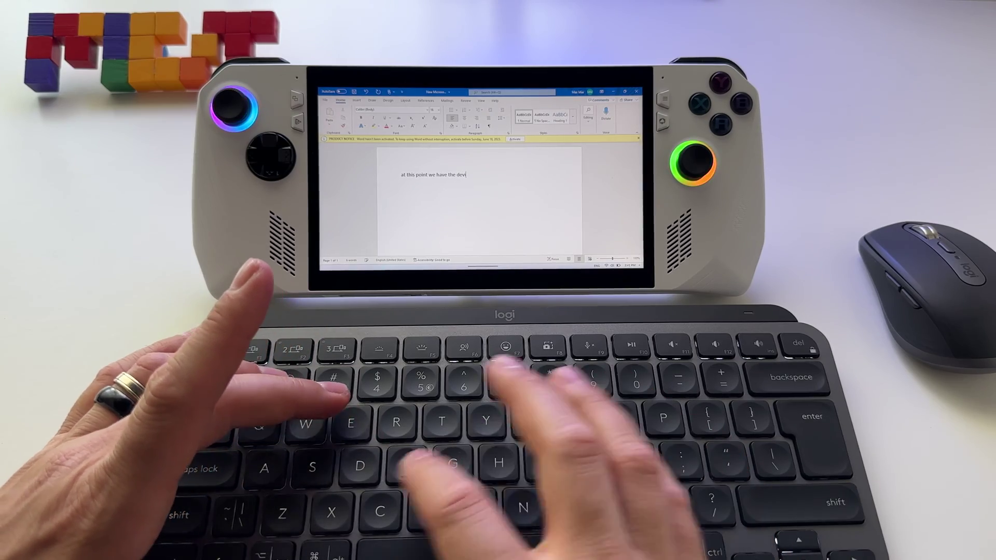
{"action": "type", "text": "eces conne"}
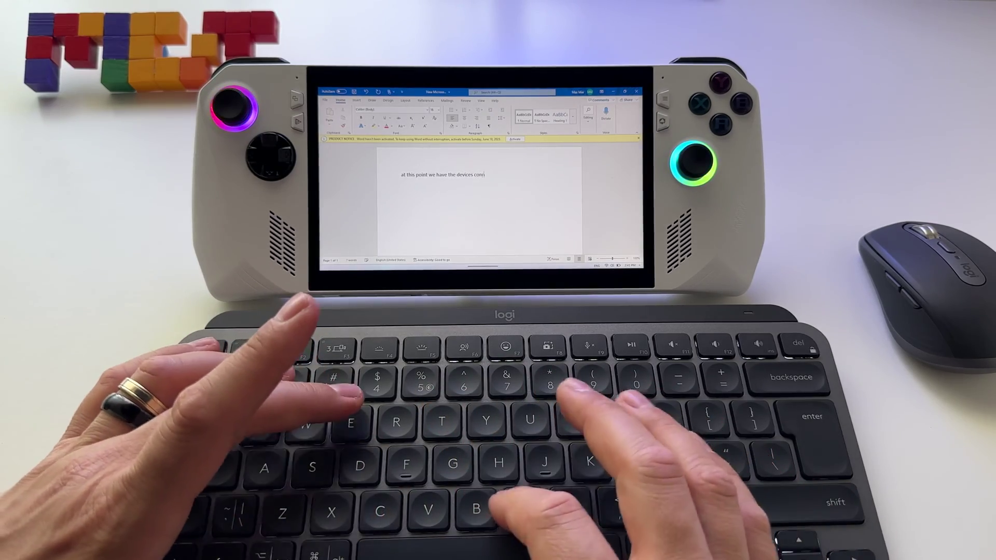
{"action": "type", "text": "cted"}
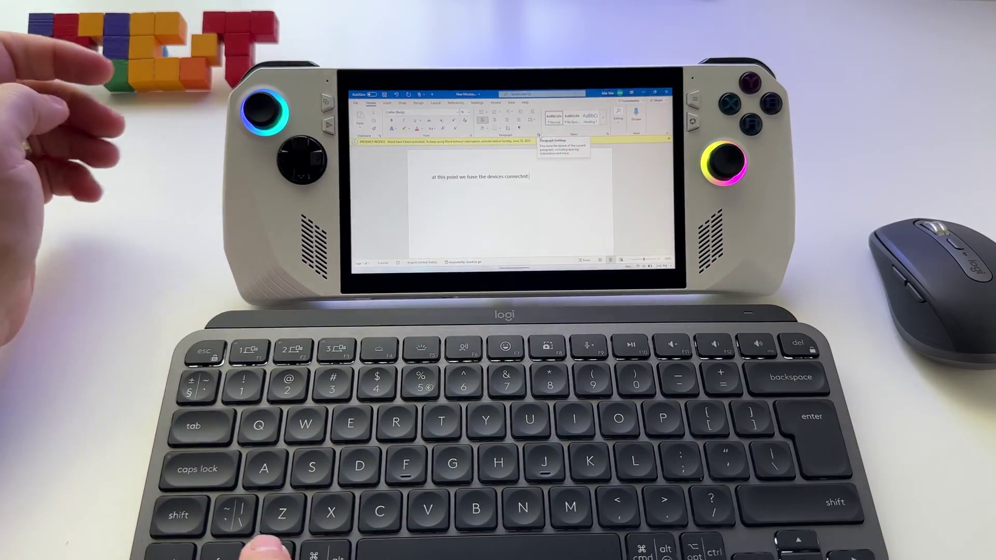
{"action": "key", "text": "super"}
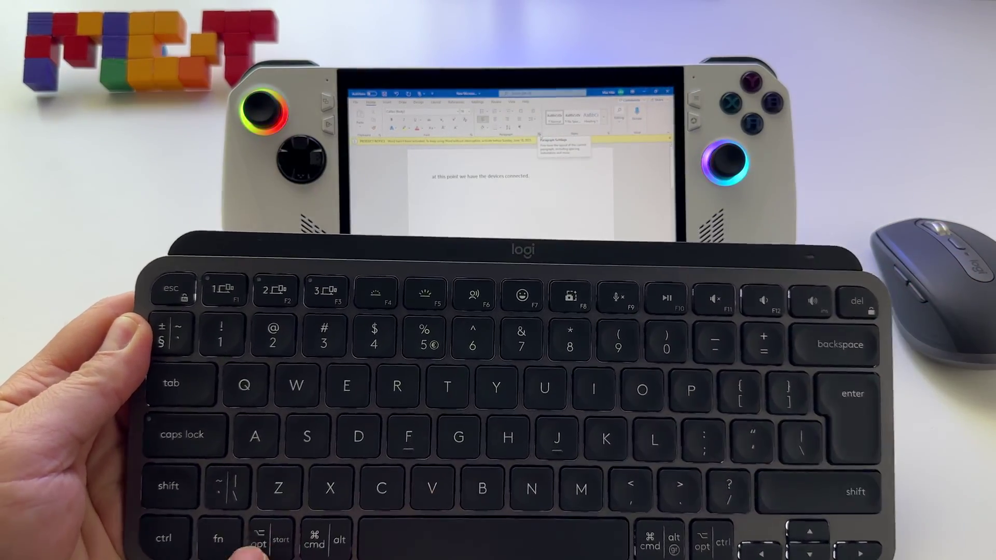
{"action": "key", "text": "super"}
{"action": "key", "text": "super"}
{"action": "key", "text": "super"}
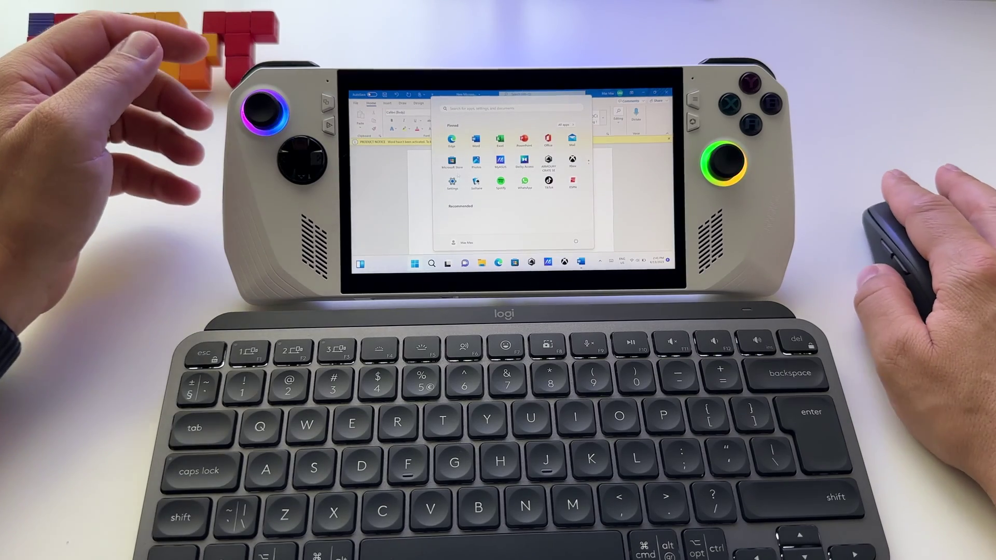
Close Start, minimize Word, and launch Logi Options+ from the desktop.
{"action": "left_click", "coordinate": [507, 203]}
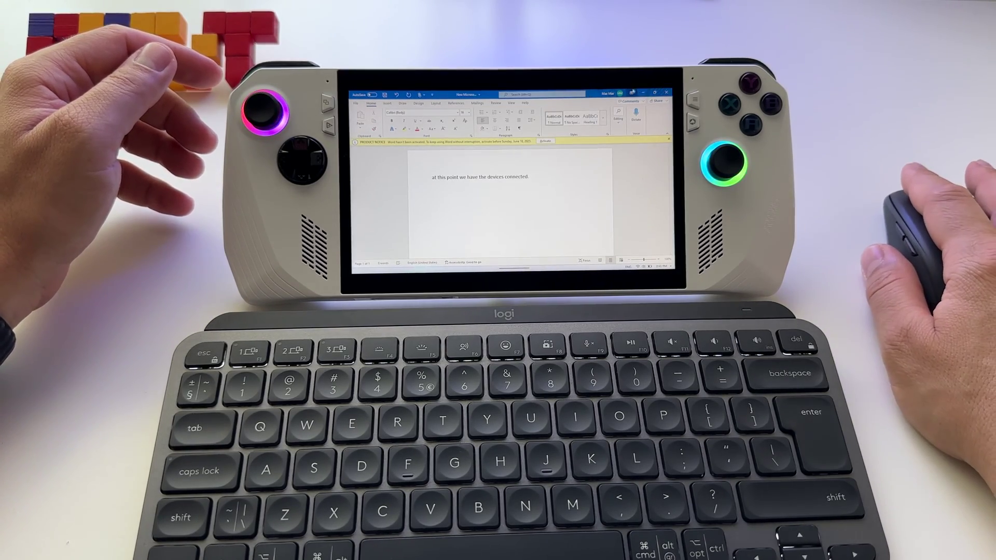
{"action": "left_click", "coordinate": [644, 93]}
{"action": "right_click", "coordinate": [467, 154]}
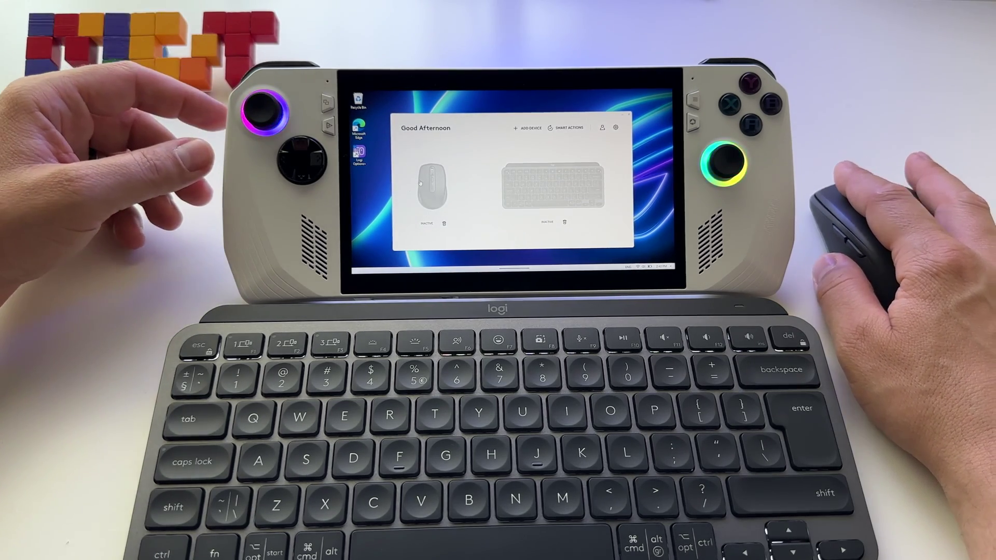
Open the MX Anywhere 3 device tile and skip its introduction tour.
{"action": "left_click", "coordinate": [435, 189]}
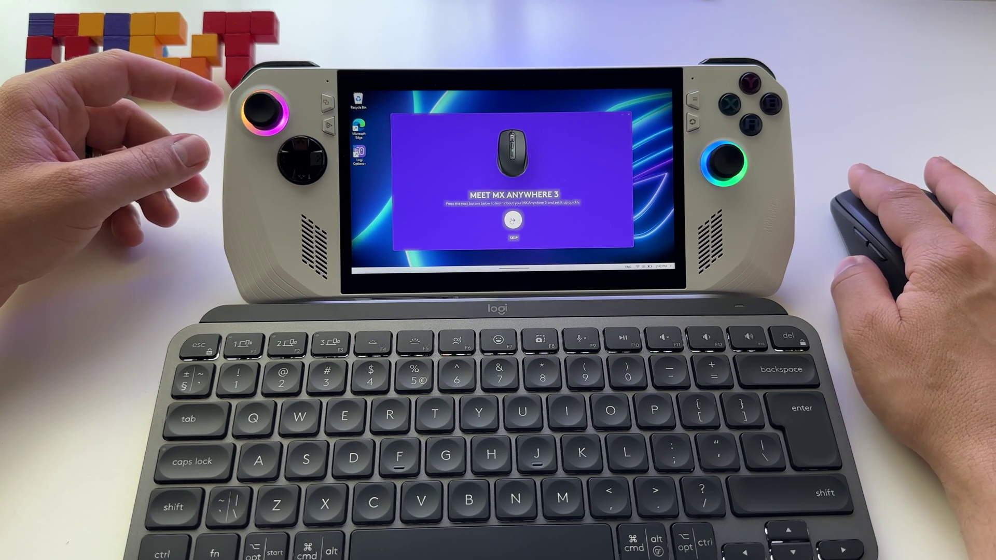
{"action": "left_click", "coordinate": [513, 221]}
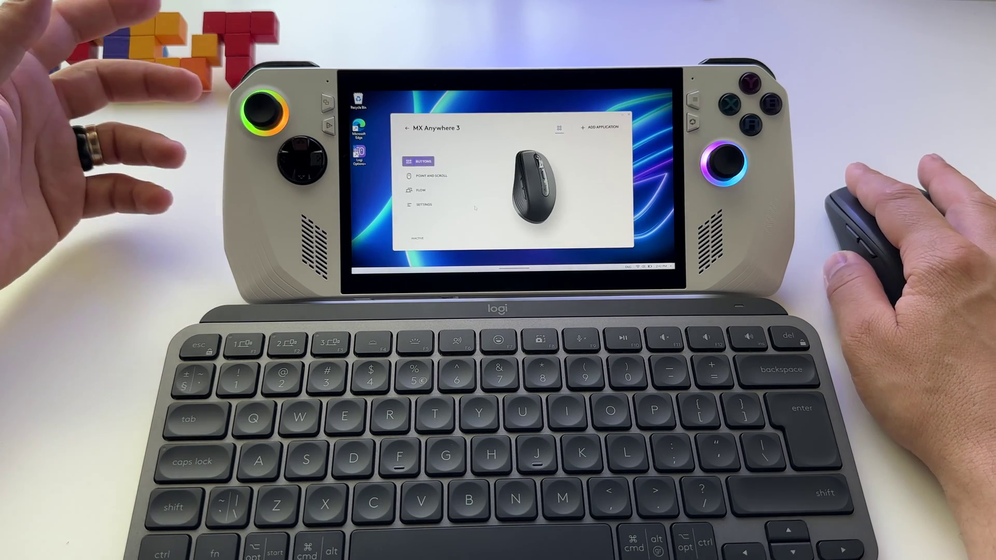